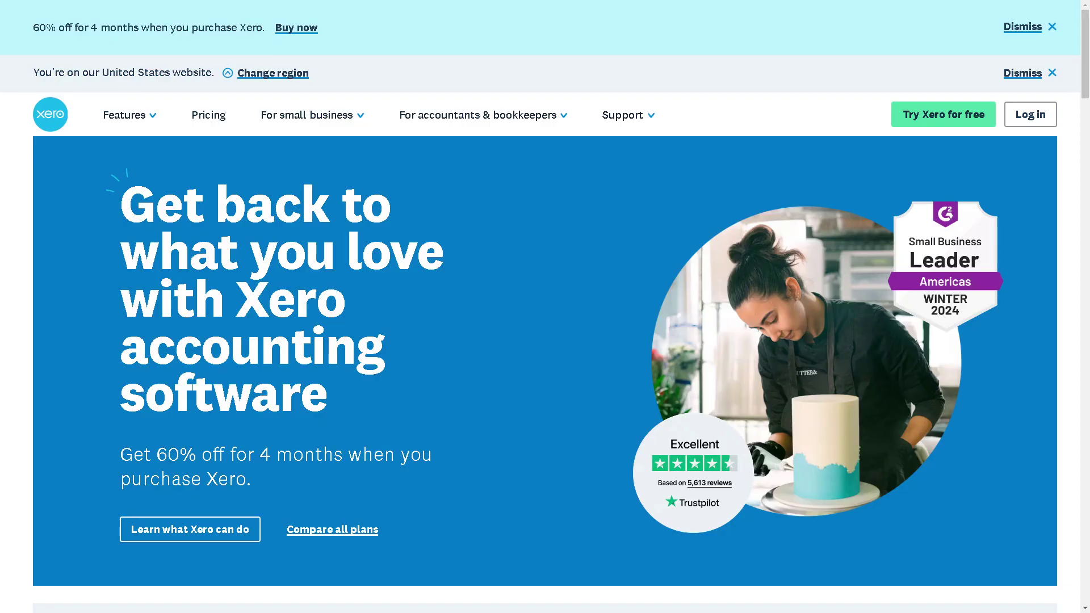
Log in from xero.com to reach the trial organisation's dashboard with its getting-started cards.
{"action": "left_click", "coordinate": [1040, 121]}
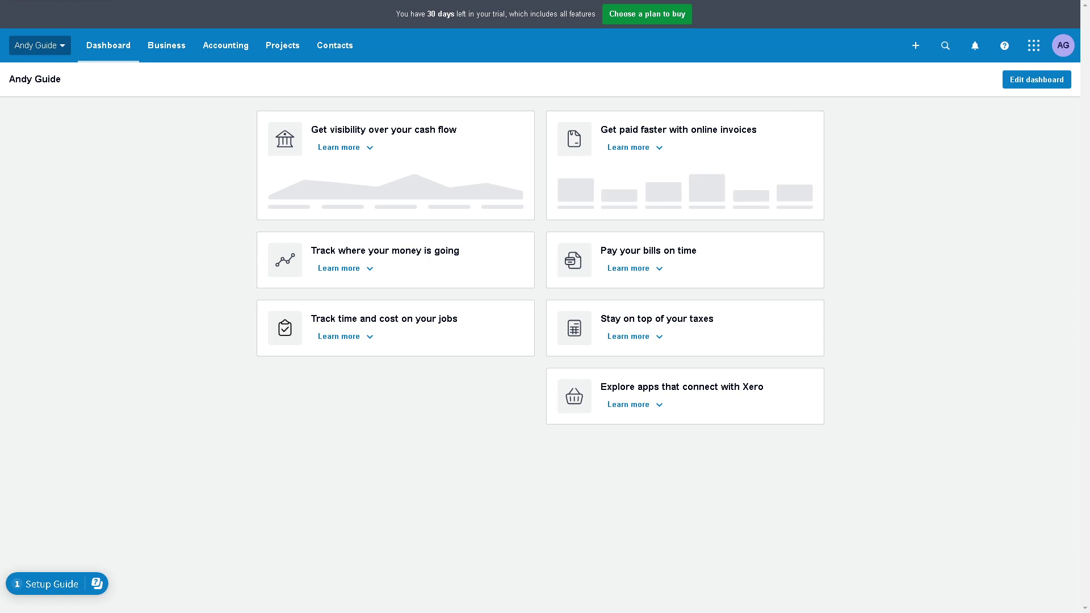
Open Accounting > Advanced to list features such as Sales tax and Fixed assets.
{"action": "left_click", "coordinate": [166, 45]}
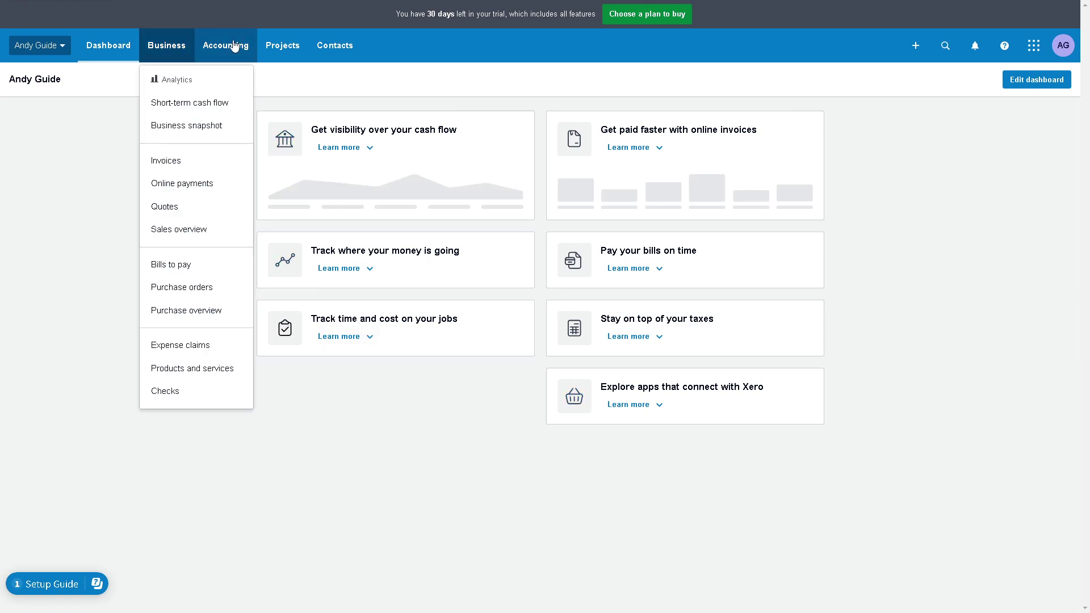
{"action": "left_click", "coordinate": [70, 144]}
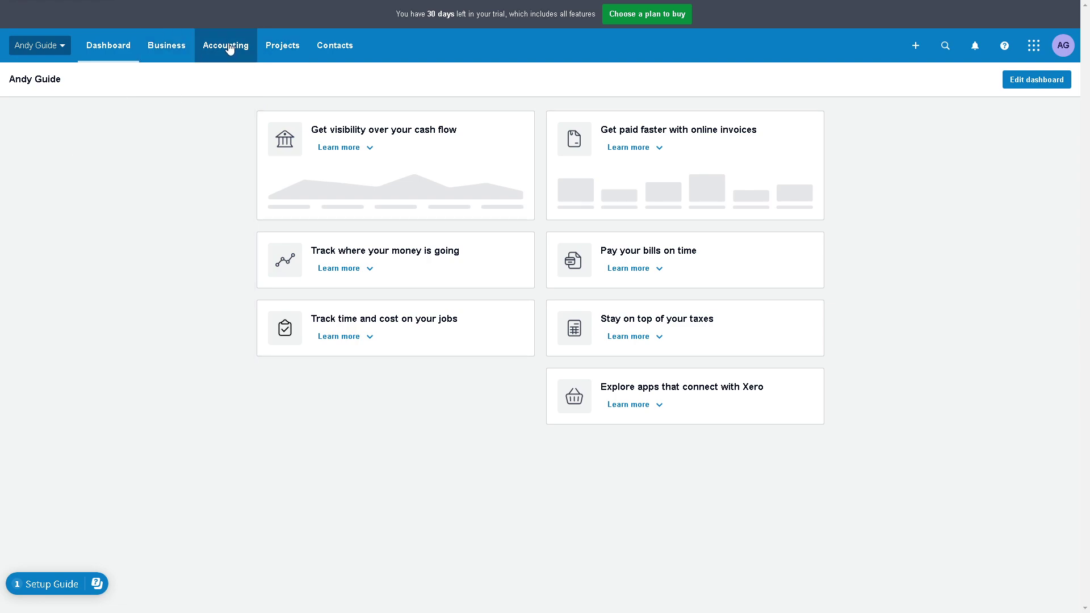
{"action": "left_click", "coordinate": [230, 48]}
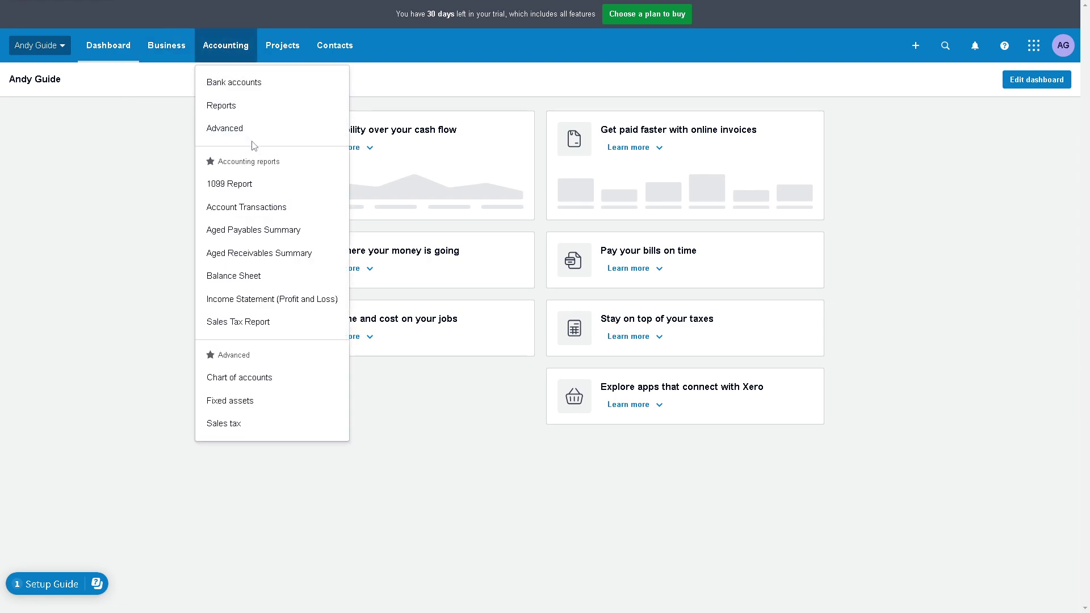
{"action": "left_click", "coordinate": [258, 128]}
{"action": "left_click", "coordinate": [255, 134]}
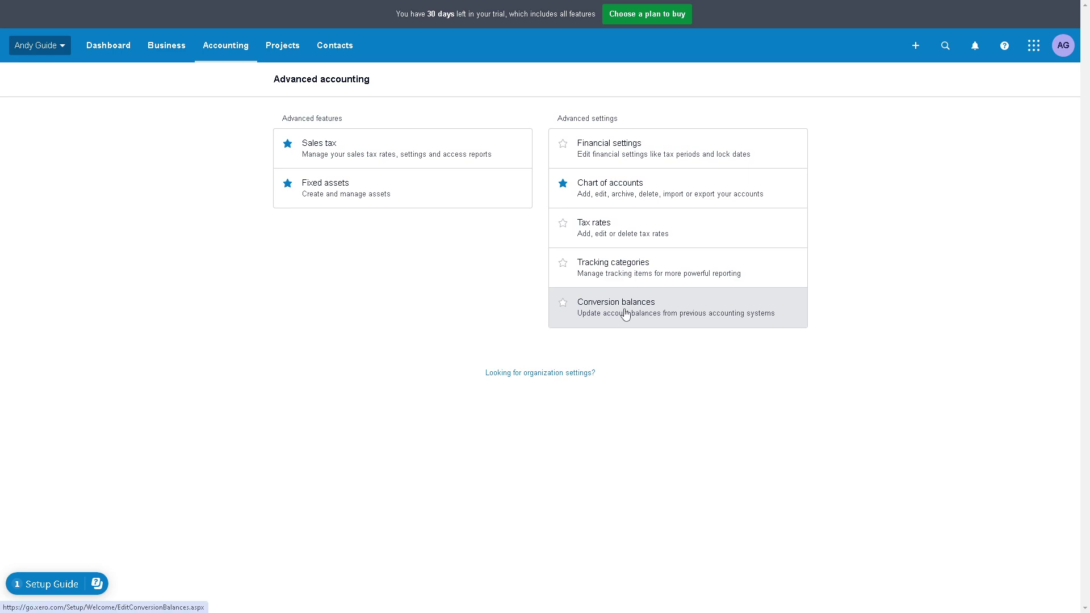
Enter a 1,000.00 credit for 1200 Accounts Receivable and view its -1,000.00 USD multi-currency breakdown.
{"action": "left_click", "coordinate": [597, 301]}
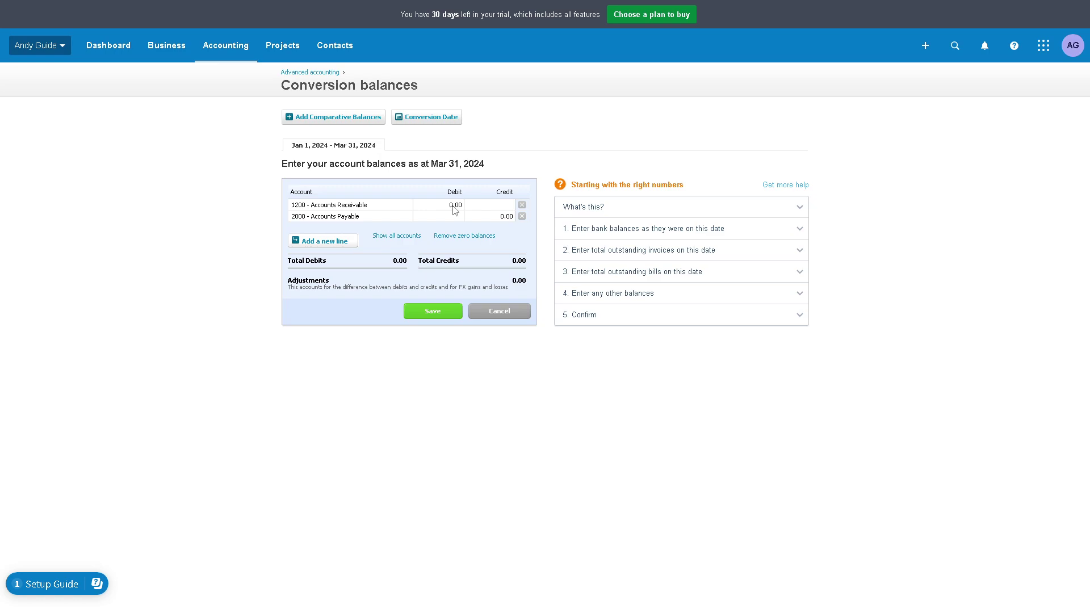
{"action": "left_click", "coordinate": [491, 206]}
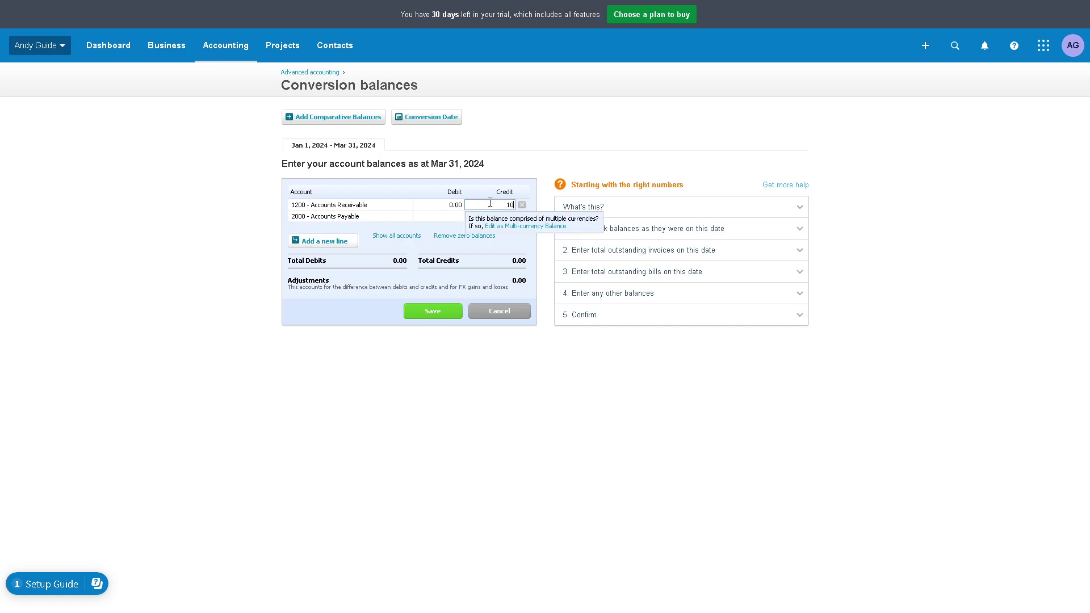
{"action": "left_click_drag", "start_coordinate": [493, 205], "coordinate": [514, 205]}
{"action": "key", "text": "BackSpace"}
{"action": "type", "text": "1000"}
{"action": "left_click", "coordinate": [513, 393]}
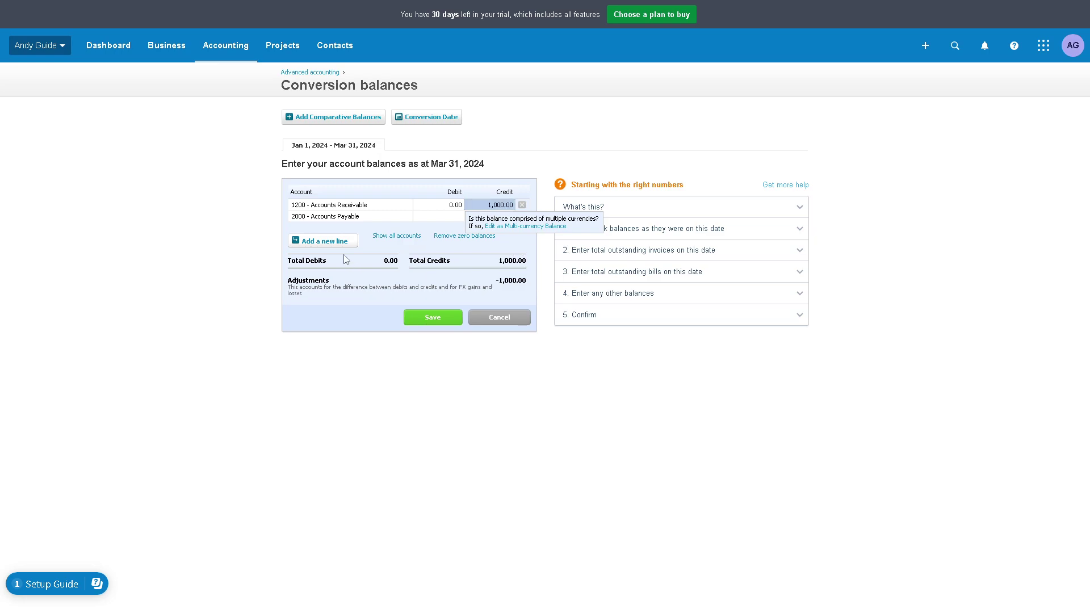
{"action": "left_click", "coordinate": [511, 227]}
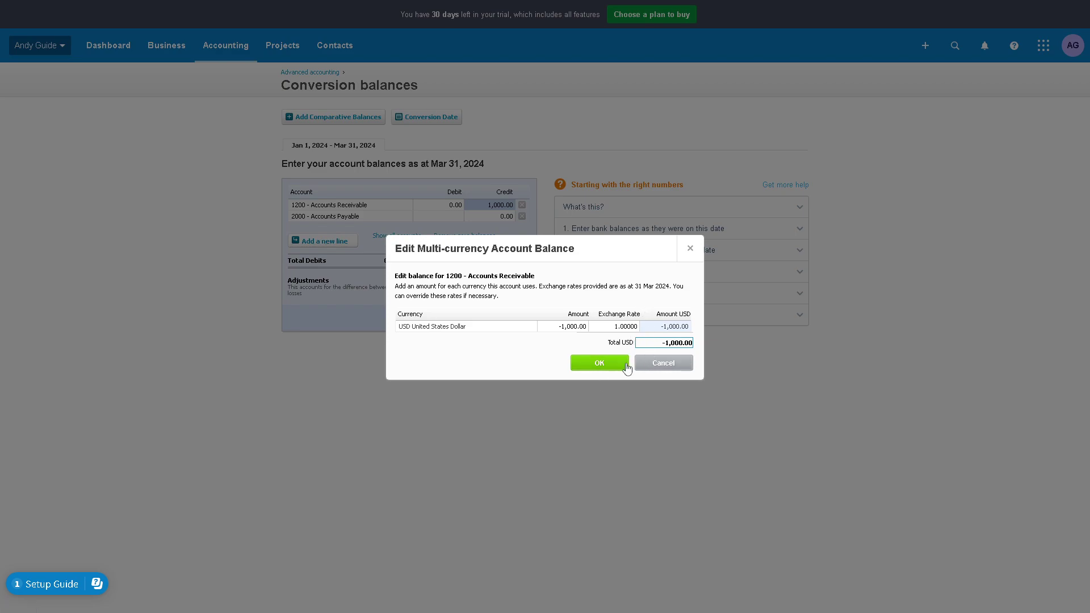
Add a new balance line and start a new account of type Other Income.
{"action": "left_click", "coordinate": [690, 249]}
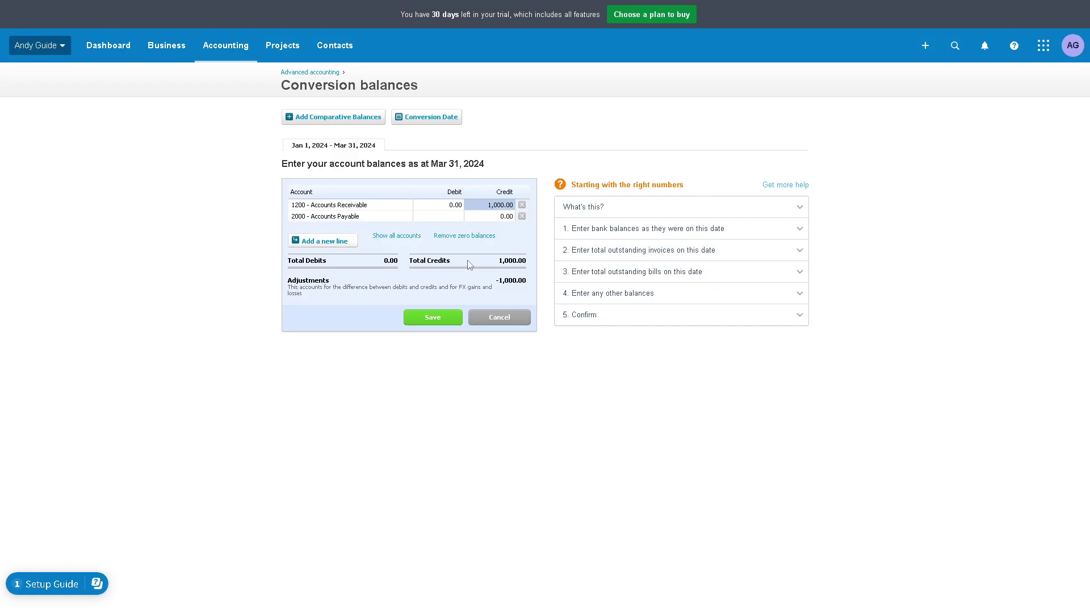
{"action": "left_click", "coordinate": [337, 243]}
{"action": "left_click", "coordinate": [408, 229]}
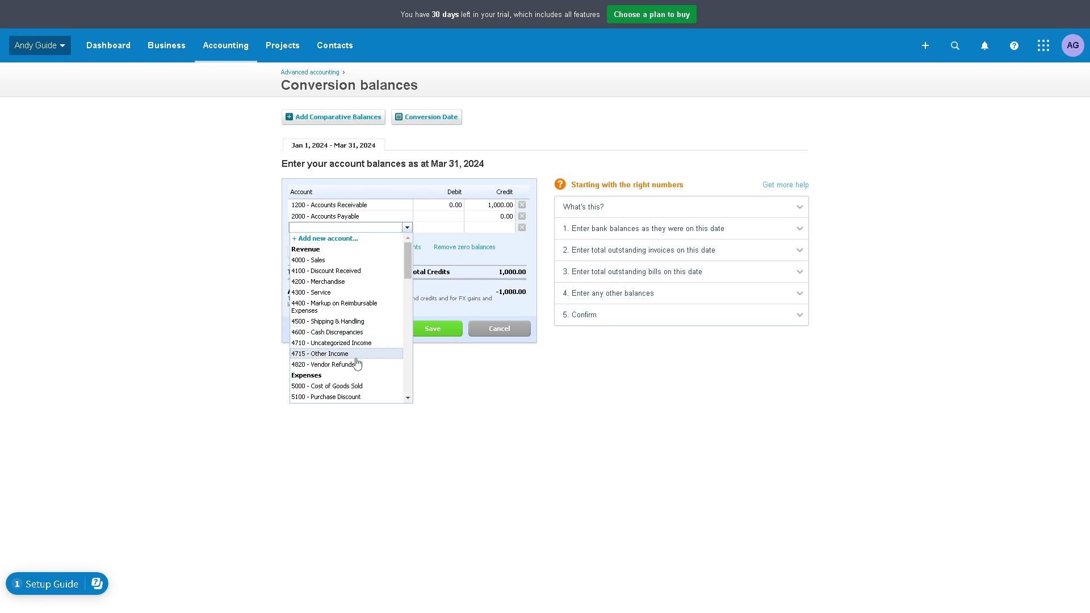
{"action": "left_click", "coordinate": [335, 238]}
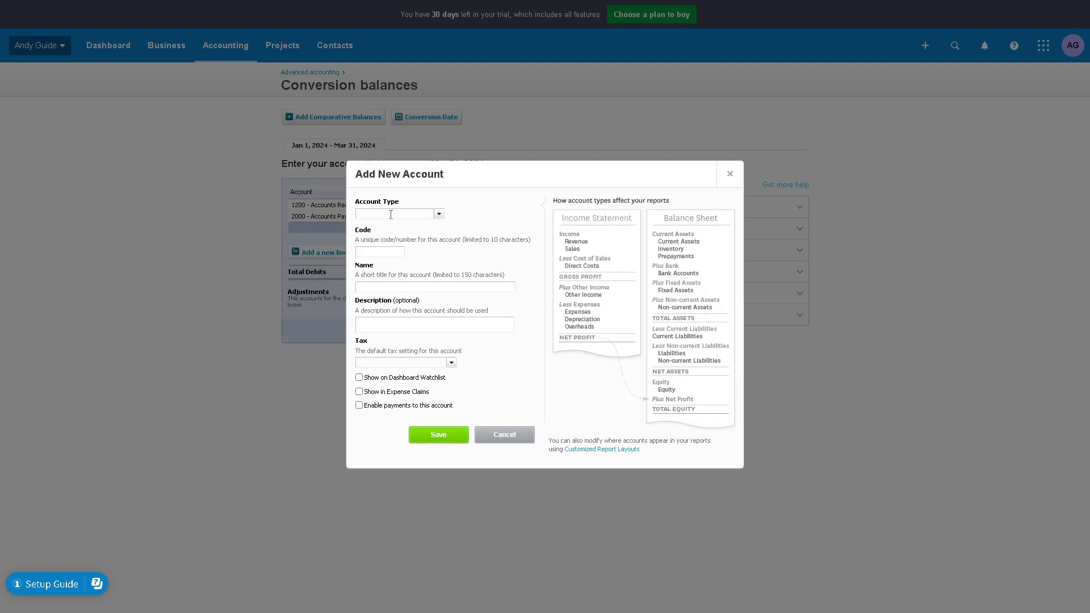
{"action": "left_click", "coordinate": [439, 214]}
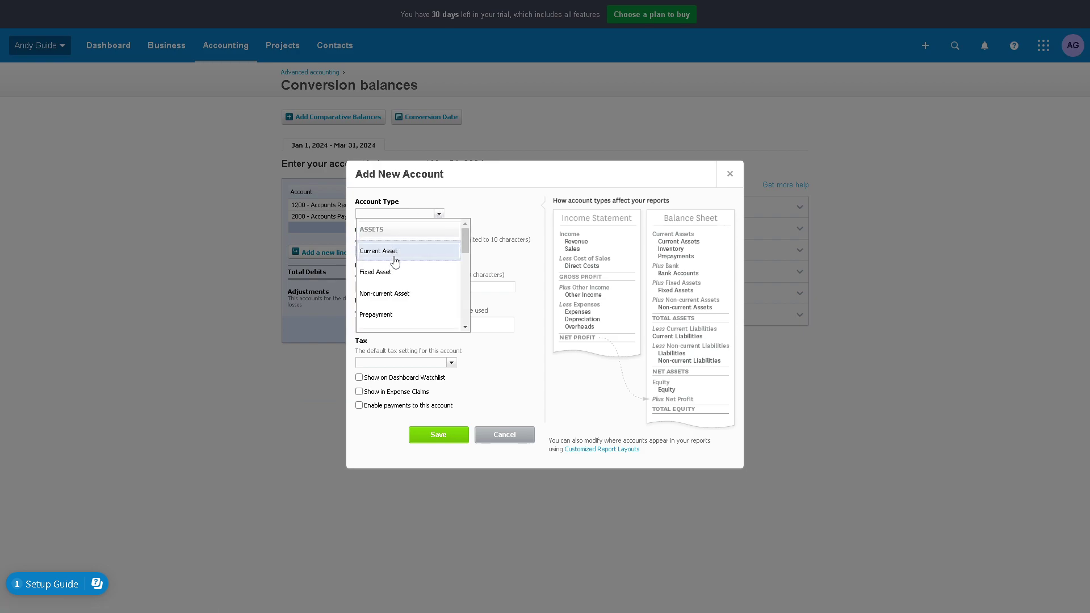
{"action": "scroll", "coordinate": [386, 284], "scroll_direction": "down", "scroll_amount": 5}
{"action": "scroll", "coordinate": [392, 307], "scroll_direction": "down", "scroll_amount": 3}
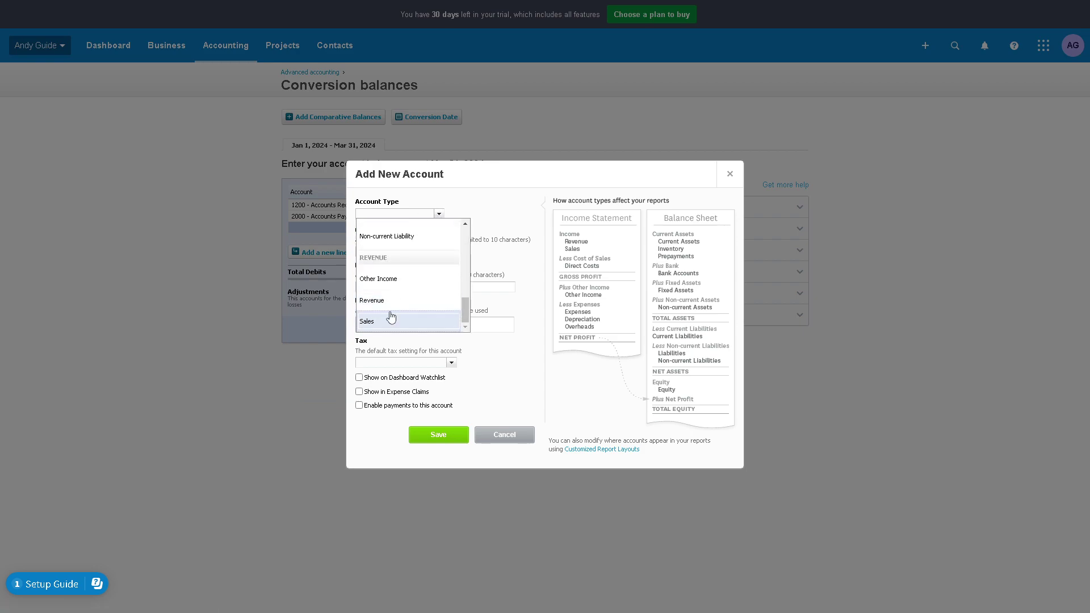
{"action": "scroll", "coordinate": [392, 308], "scroll_direction": "up", "scroll_amount": 2}
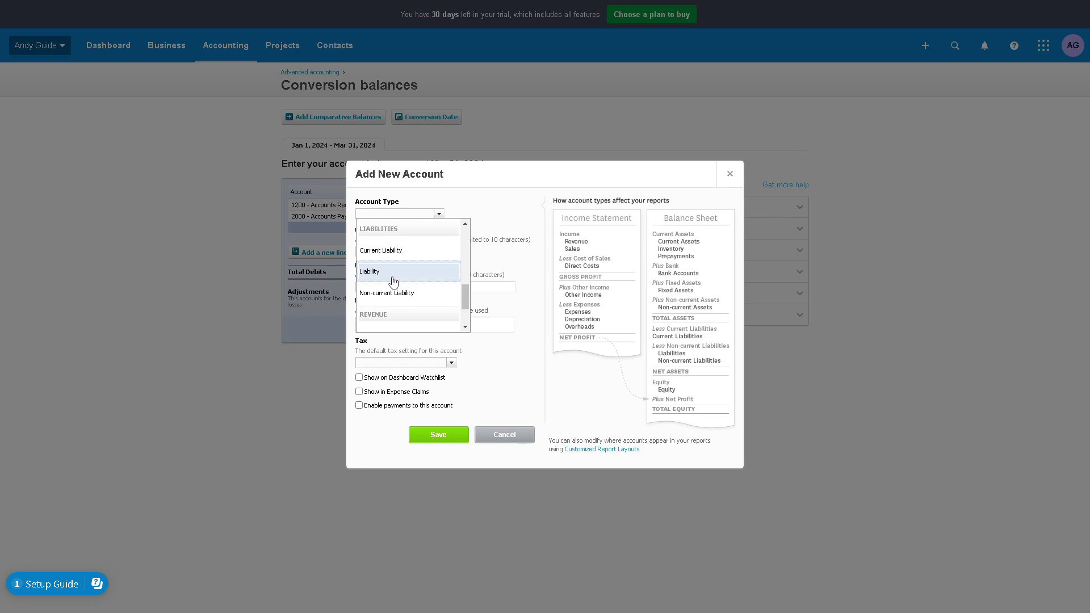
{"action": "scroll", "coordinate": [396, 284], "scroll_direction": "down", "scroll_amount": 1}
{"action": "left_click", "coordinate": [395, 282]}
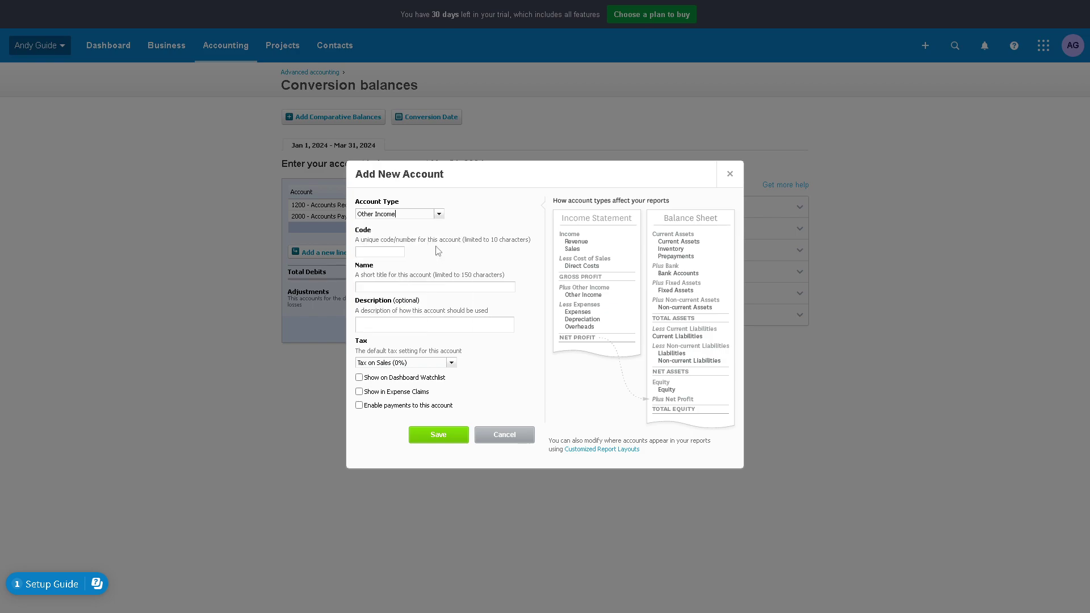
Give account 3455 the name and description 'how to add opening balances in xero', enabling watchlist, expense claims and payments.
{"action": "left_click", "coordinate": [393, 252]}
{"action": "type", "text": "3455"}
{"action": "left_click", "coordinate": [411, 287]}
{"action": "type", "text": "how to add opening balances in xero"}
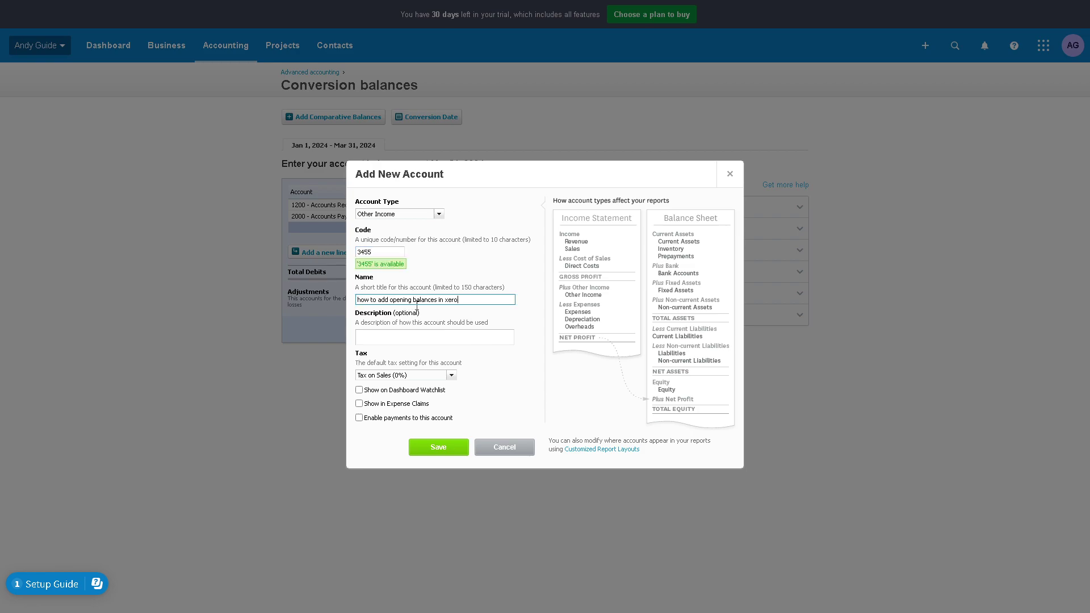
{"action": "left_click", "coordinate": [402, 337]}
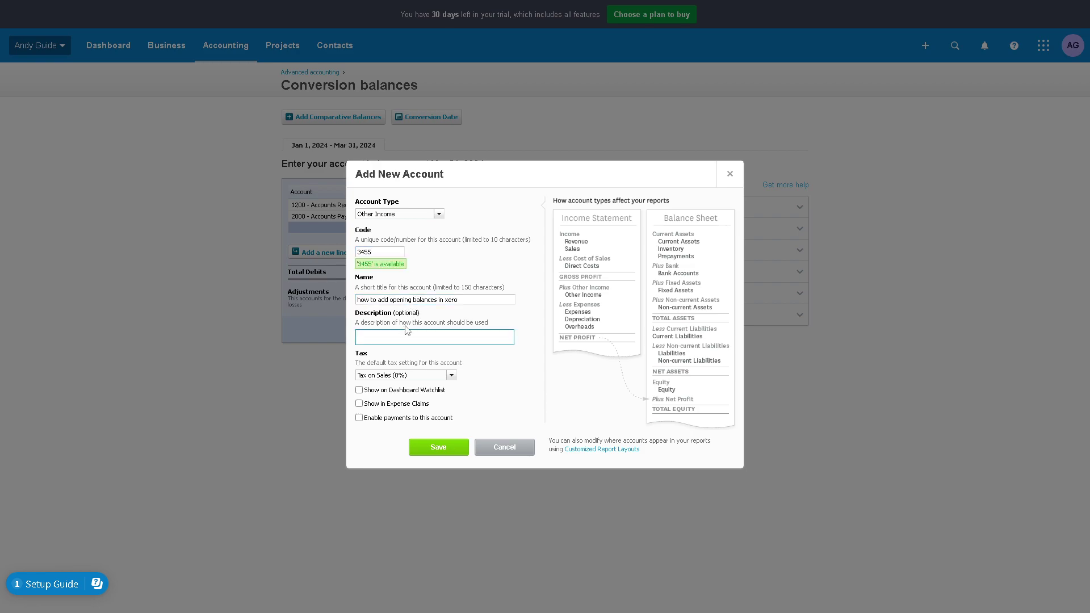
{"action": "type", "text": "how to add opening balances in xero"}
{"action": "left_click", "coordinate": [373, 390]}
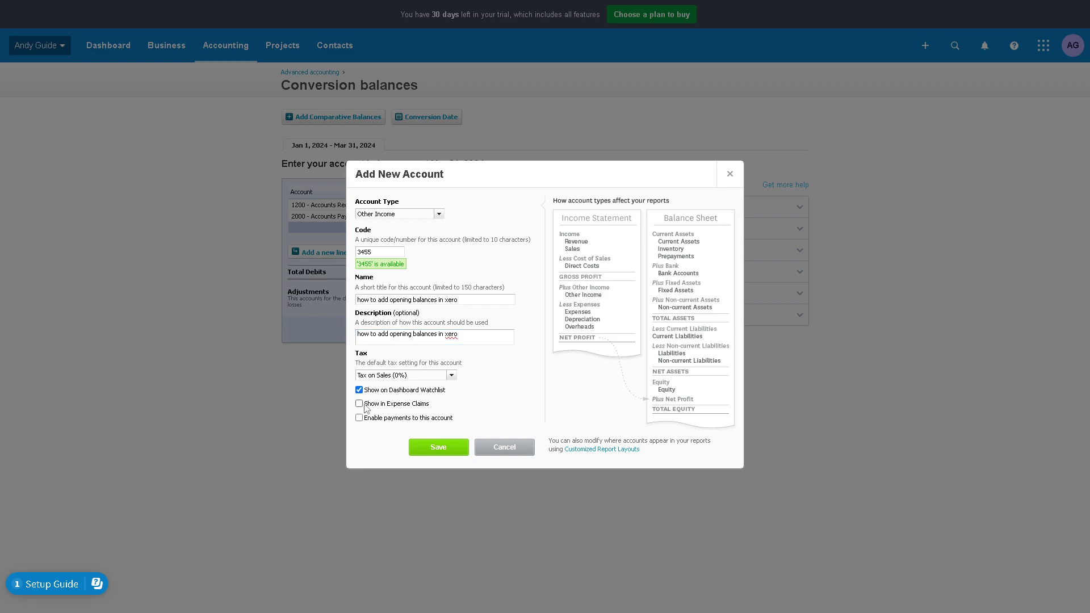
{"action": "left_click", "coordinate": [359, 403]}
{"action": "left_click", "coordinate": [359, 418]}
Save account 3455, then enter a 20.00 credit on 2000 Accounts Payable, totalling 1,020.00 credits.
{"action": "left_click", "coordinate": [438, 447]}
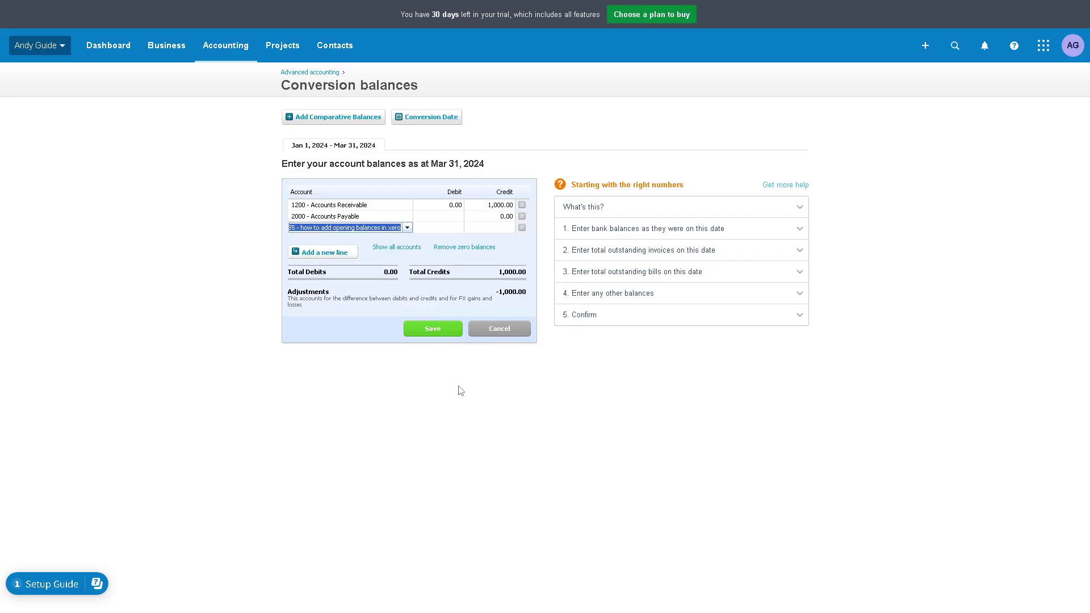
{"action": "left_click", "coordinate": [495, 216]}
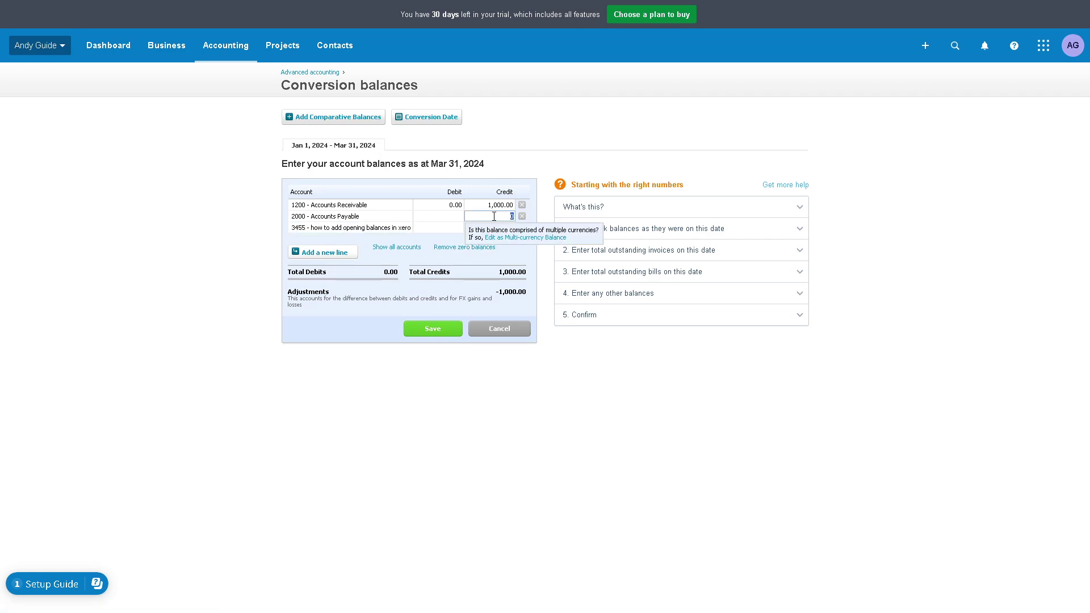
{"action": "type", "text": "20"}
{"action": "key", "text": "Return"}
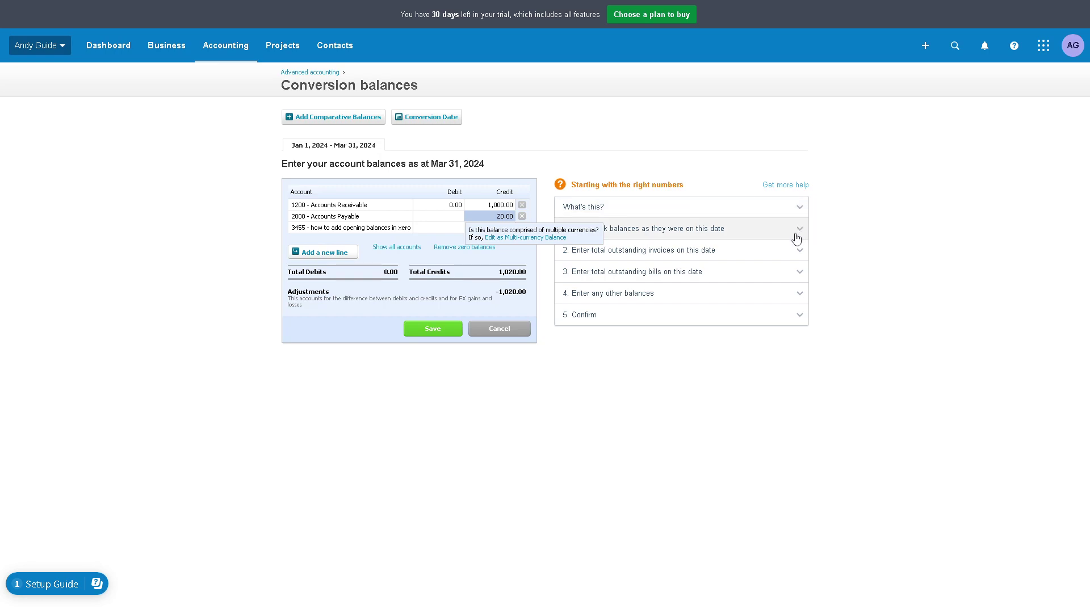
Expand help sections on other balances, outstanding bills and outstanding invoices, then the Confirm guidance.
{"action": "left_click", "coordinate": [800, 297]}
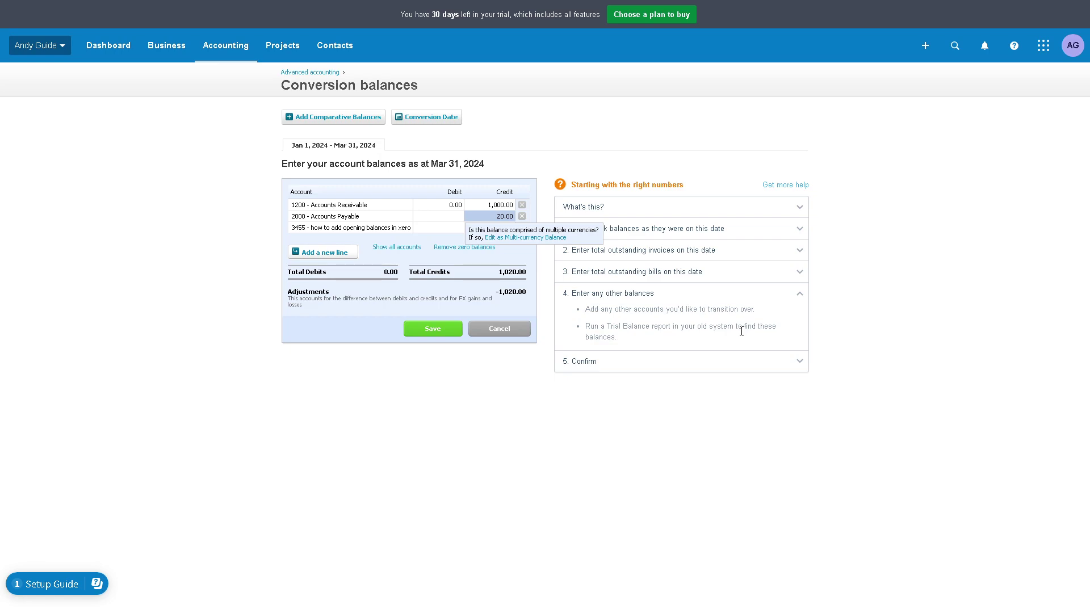
{"action": "left_click", "coordinate": [758, 275]}
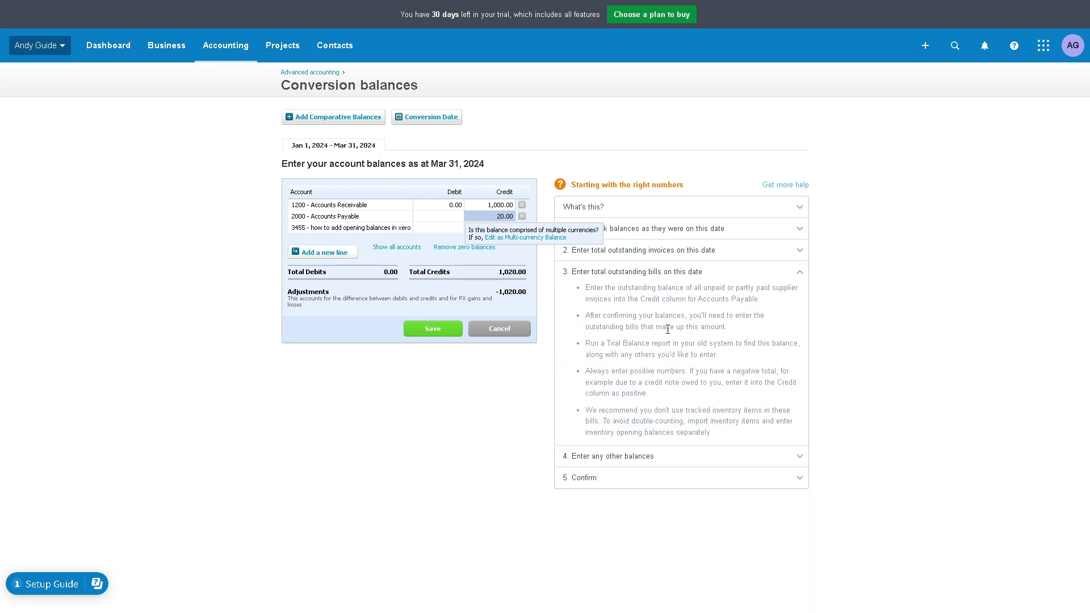
{"action": "left_click_drag", "start_coordinate": [586, 287], "coordinate": [659, 356]}
{"action": "left_click", "coordinate": [630, 353]}
{"action": "left_click", "coordinate": [714, 259]}
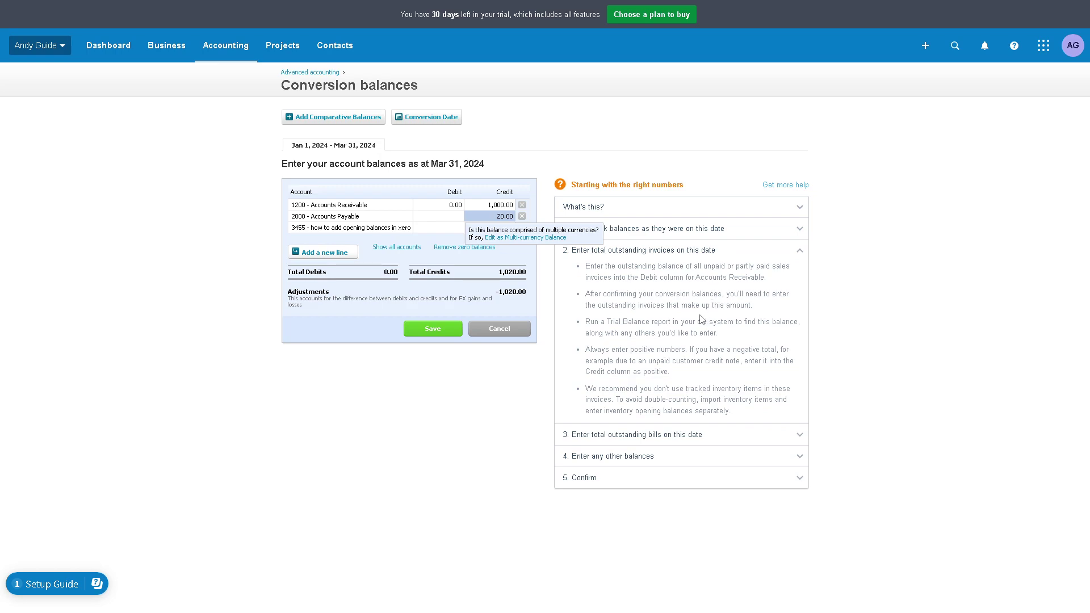
{"action": "left_click", "coordinate": [694, 479]}
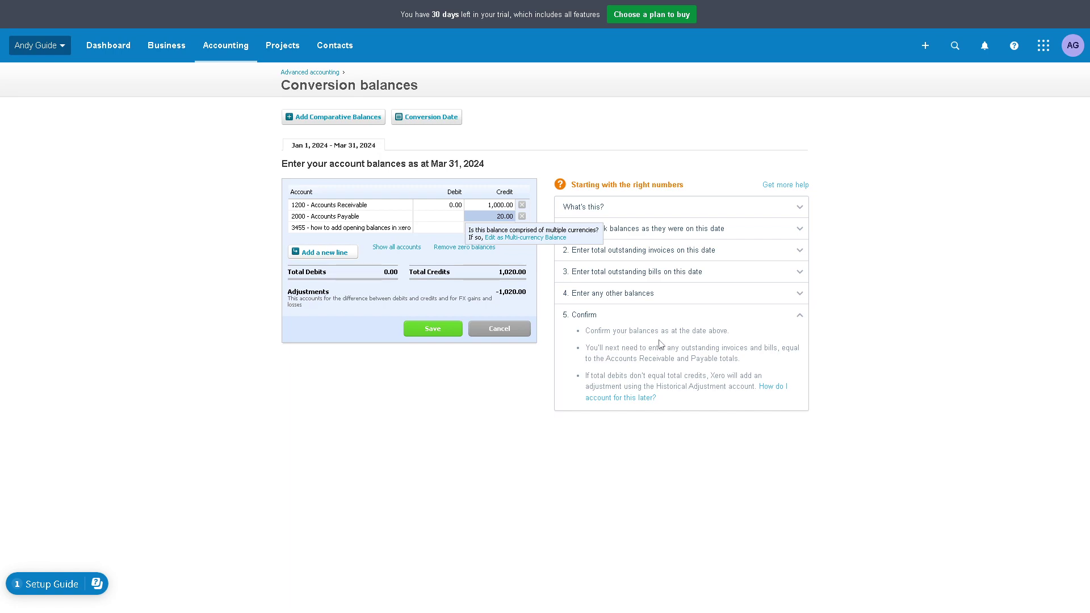
{"action": "key", "text": "shift+Left"}
{"action": "key", "text": "shift+Left"}
{"action": "key", "text": "shift+Left"}
{"action": "key", "text": "shift+Left"}
{"action": "key", "text": "shift+Left"}
{"action": "key", "text": "shift+Left"}
{"action": "key", "text": "shift+Left"}
{"action": "key", "text": "shift+Left"}
{"action": "key", "text": "shift+Left"}
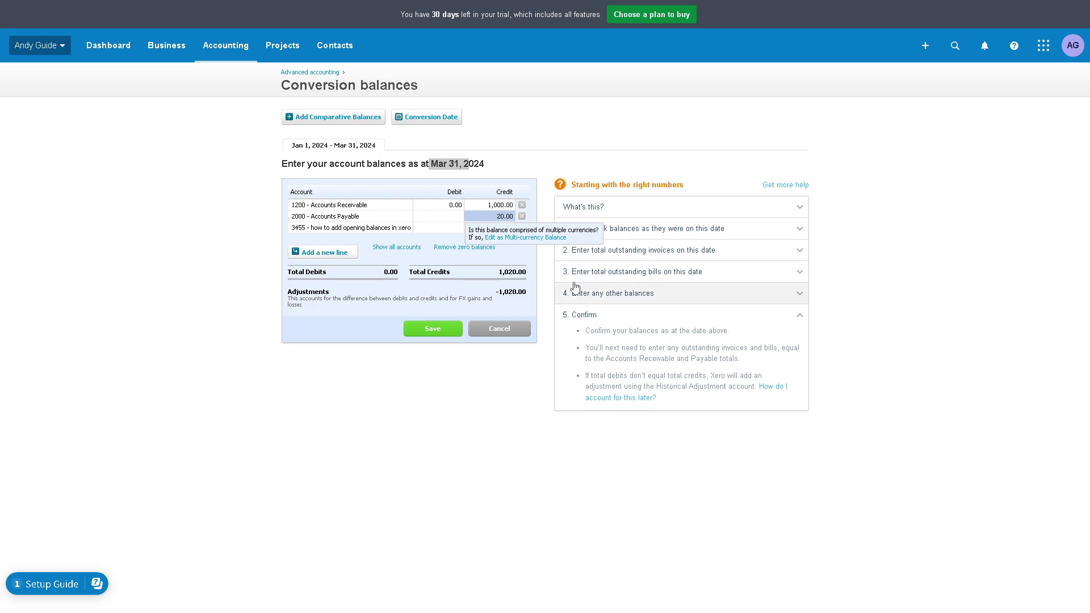
Save the balances, deleting the empty 3455 line after the save error, then save again.
{"action": "left_click", "coordinate": [435, 330]}
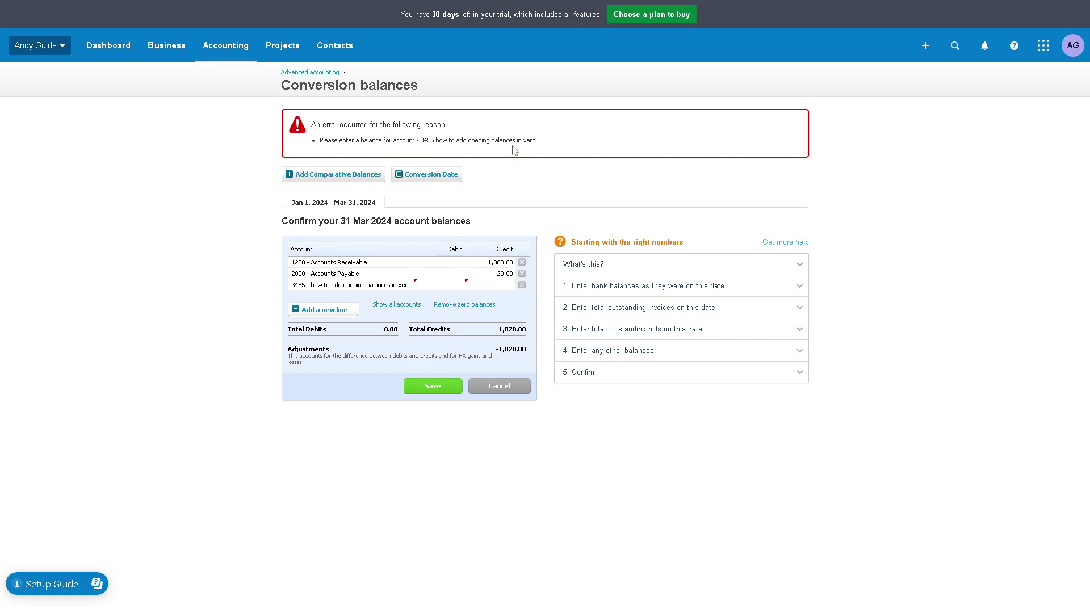
{"action": "left_click", "coordinate": [375, 286]}
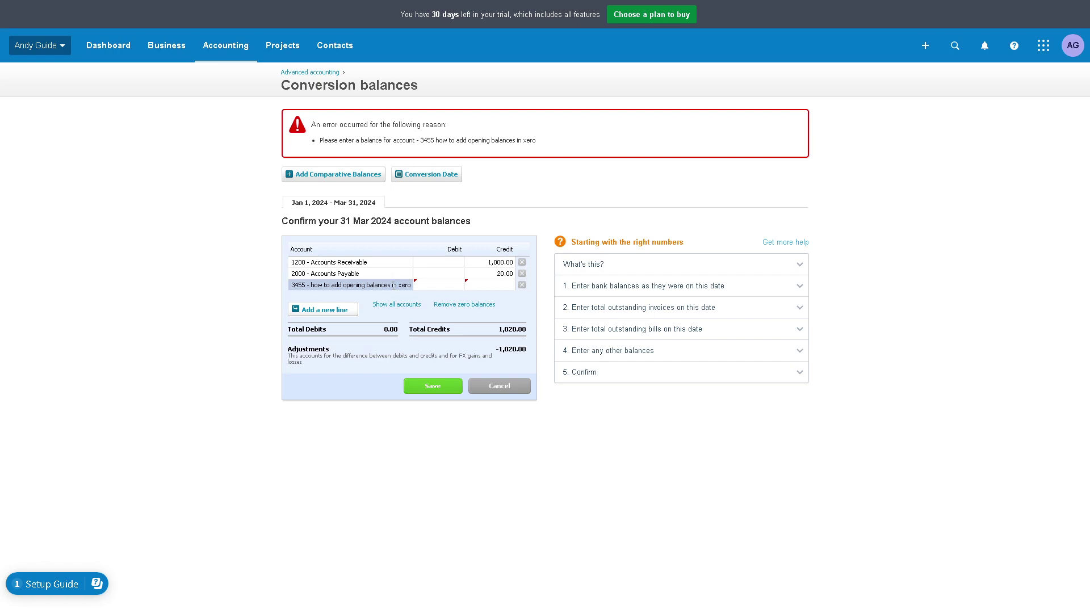
{"action": "left_click", "coordinate": [408, 285]}
{"action": "left_click", "coordinate": [287, 309]}
{"action": "right_click", "coordinate": [318, 286]}
{"action": "left_click", "coordinate": [254, 302]}
{"action": "left_click", "coordinate": [522, 285]}
{"action": "left_click", "coordinate": [441, 379]}
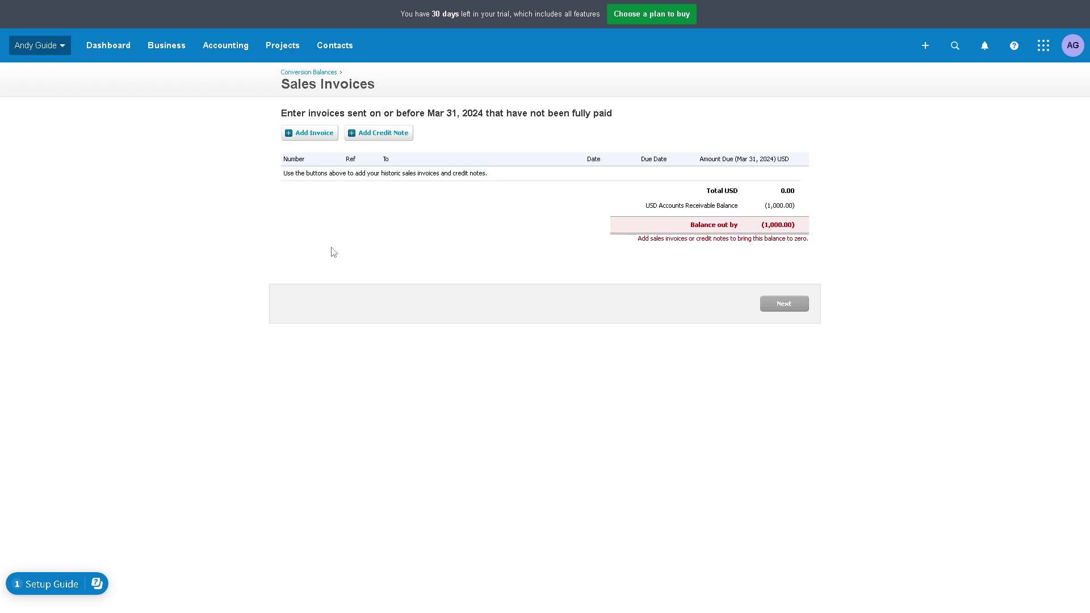
{"action": "left_click", "coordinate": [1014, 47]}
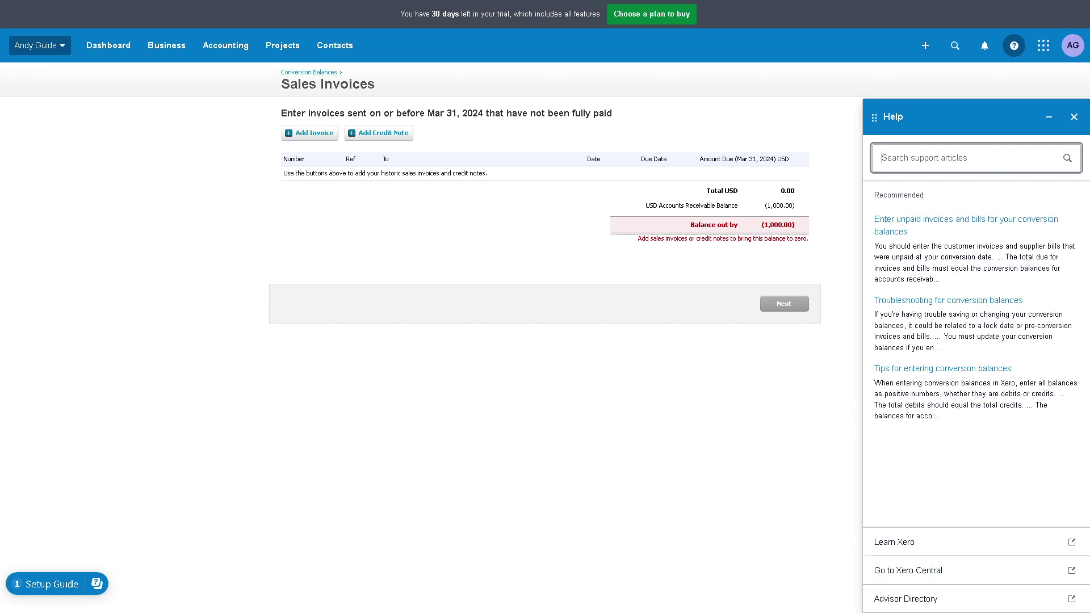
{"action": "left_click", "coordinate": [944, 154]}
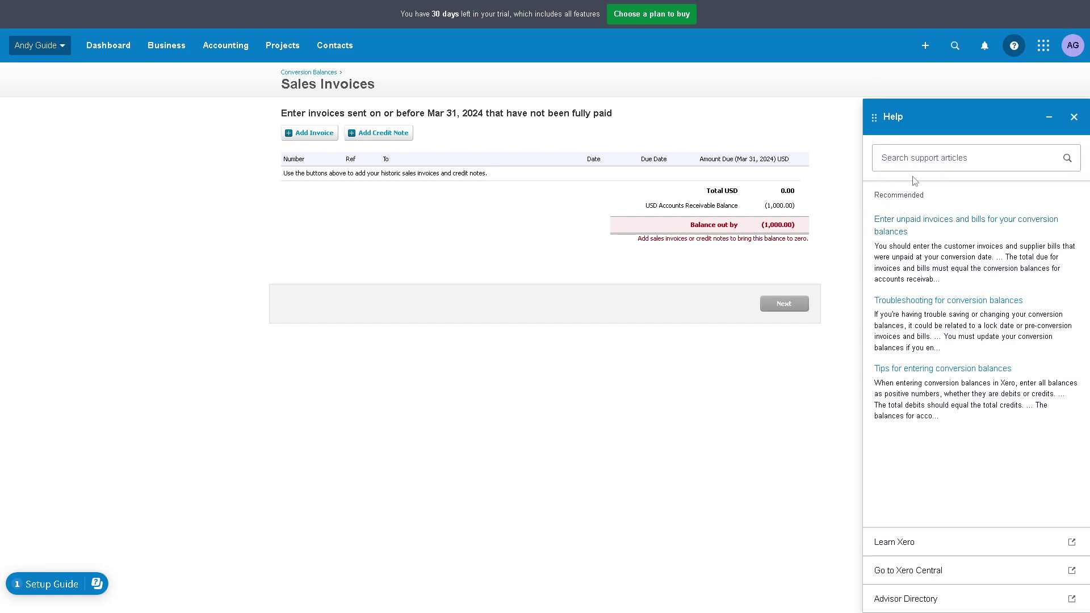
{"action": "left_click", "coordinate": [915, 159]}
{"action": "type", "text": "how to add opening balances in xero"}
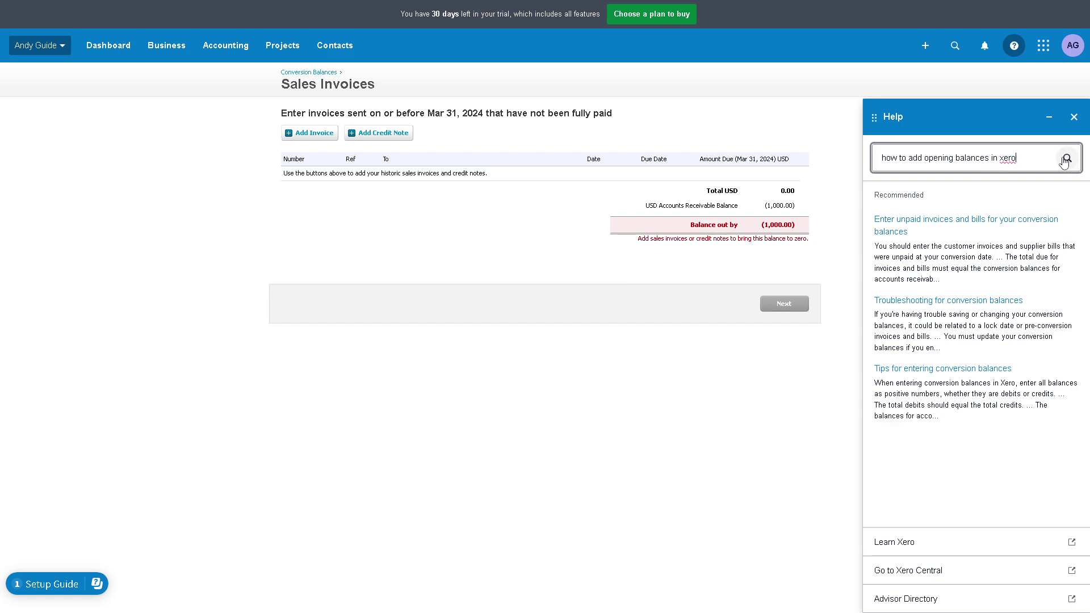
{"action": "key", "text": "Return"}
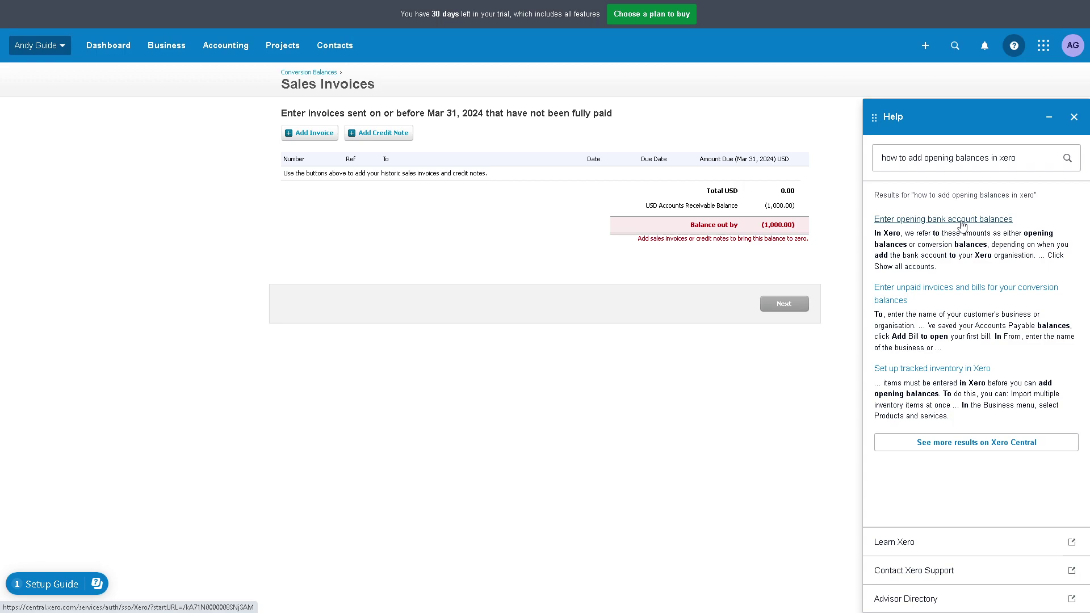
{"action": "left_click", "coordinate": [1075, 118]}
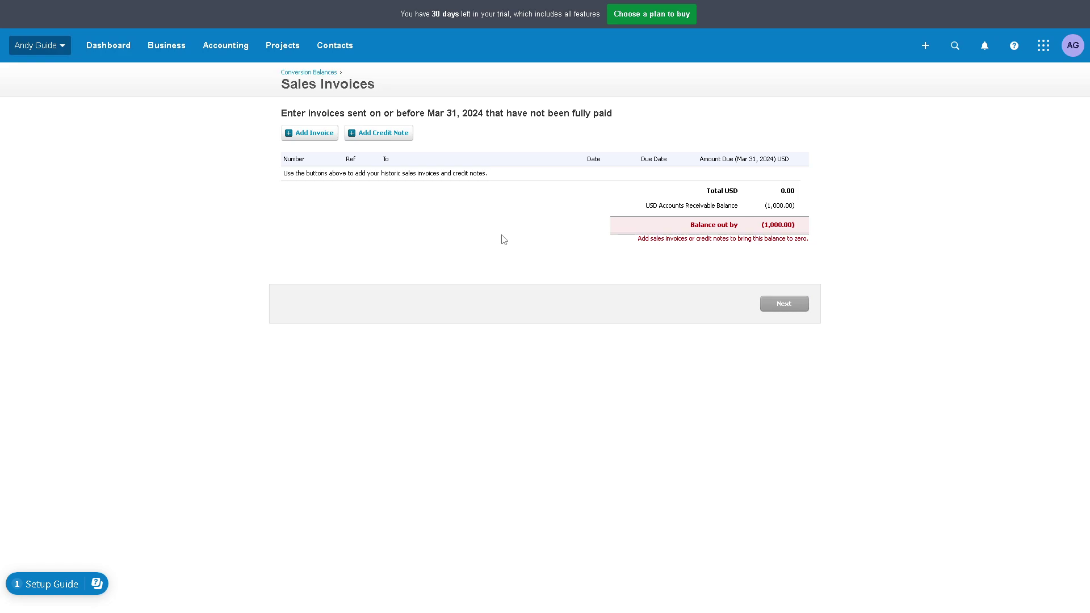